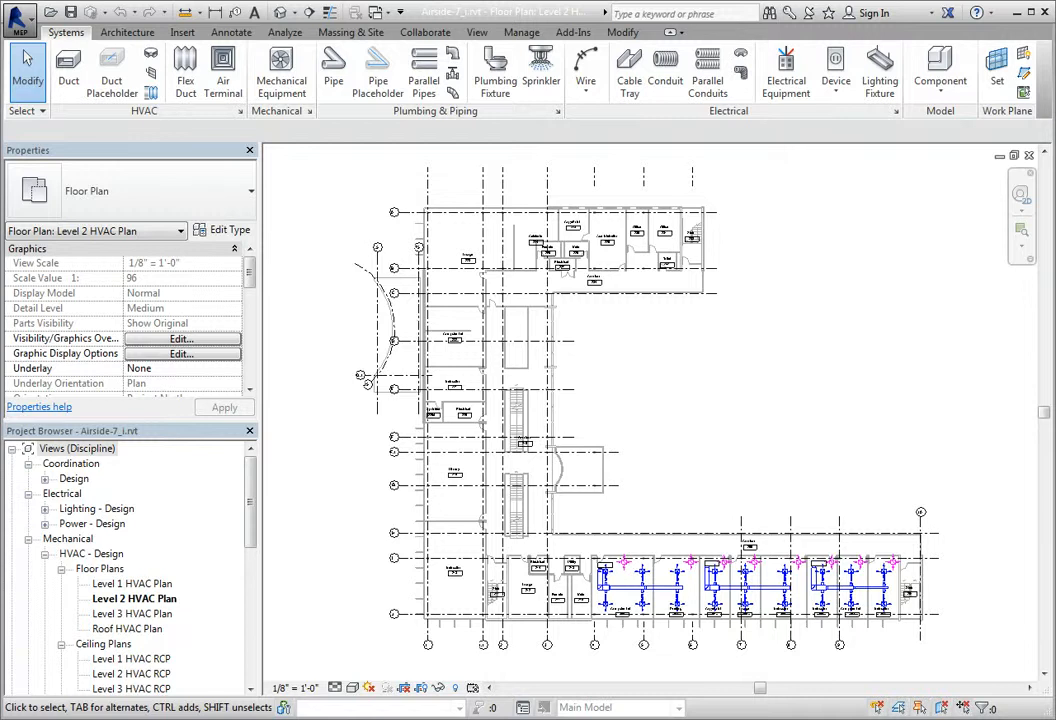
Start a duct pressure loss report for the duct systems in the project
{"action": "left_click", "coordinate": [285, 32]}
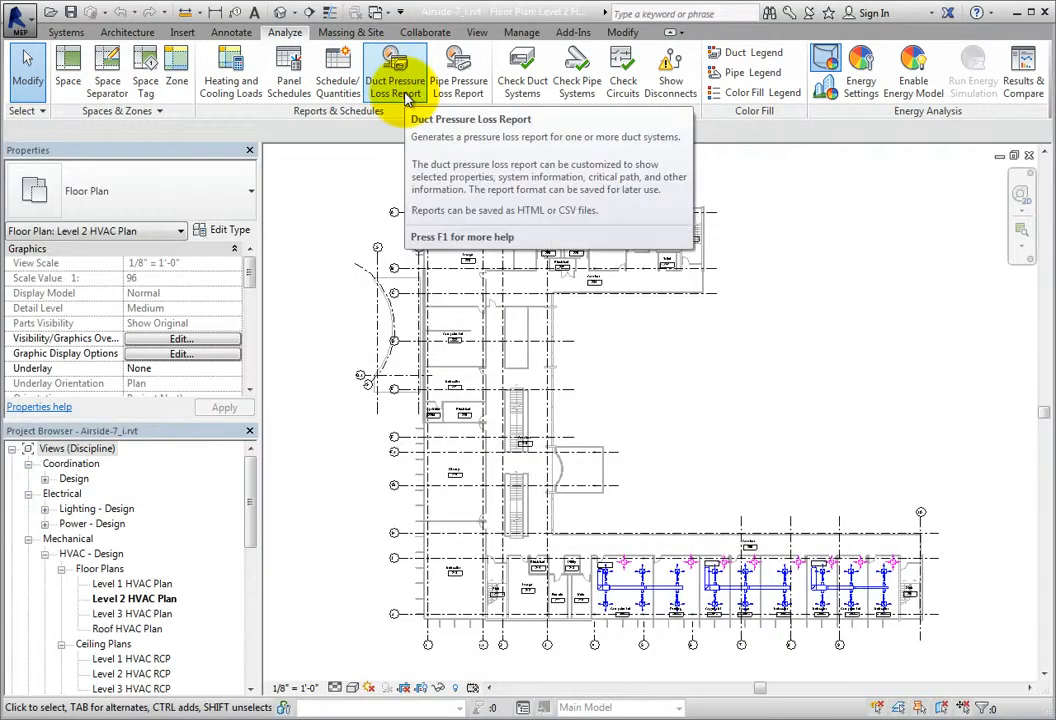
{"action": "left_click", "coordinate": [405, 94]}
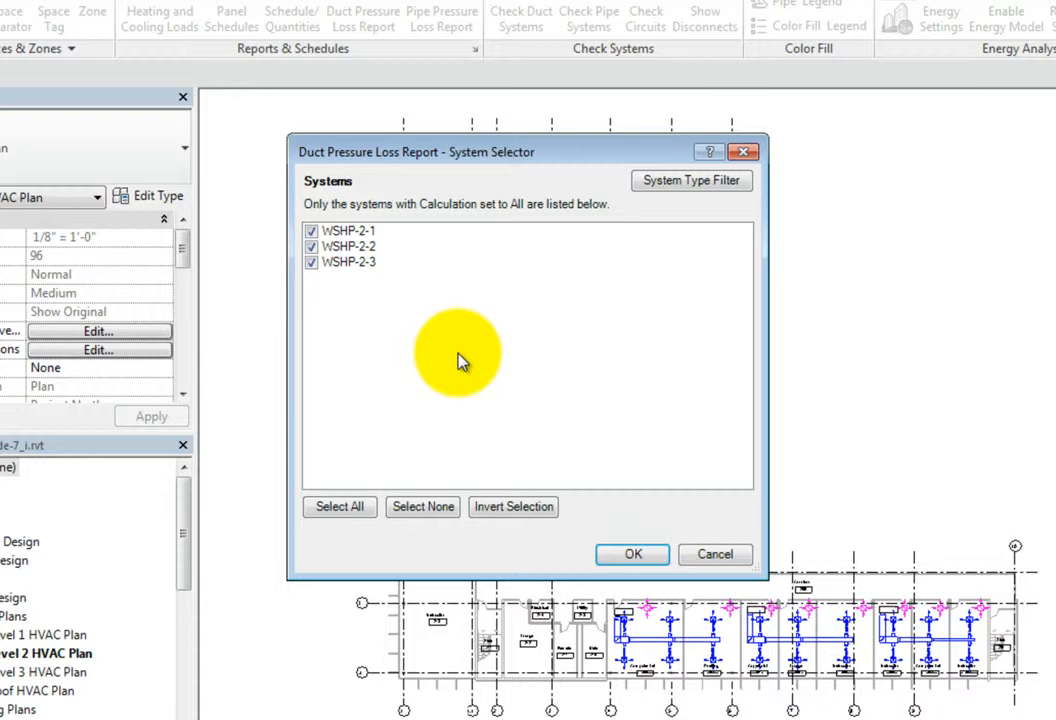
Try excluding individual systems, selecting all or none, and inverting the selection so only WSHP-2-2 is included
{"action": "left_click", "coordinate": [311, 262]}
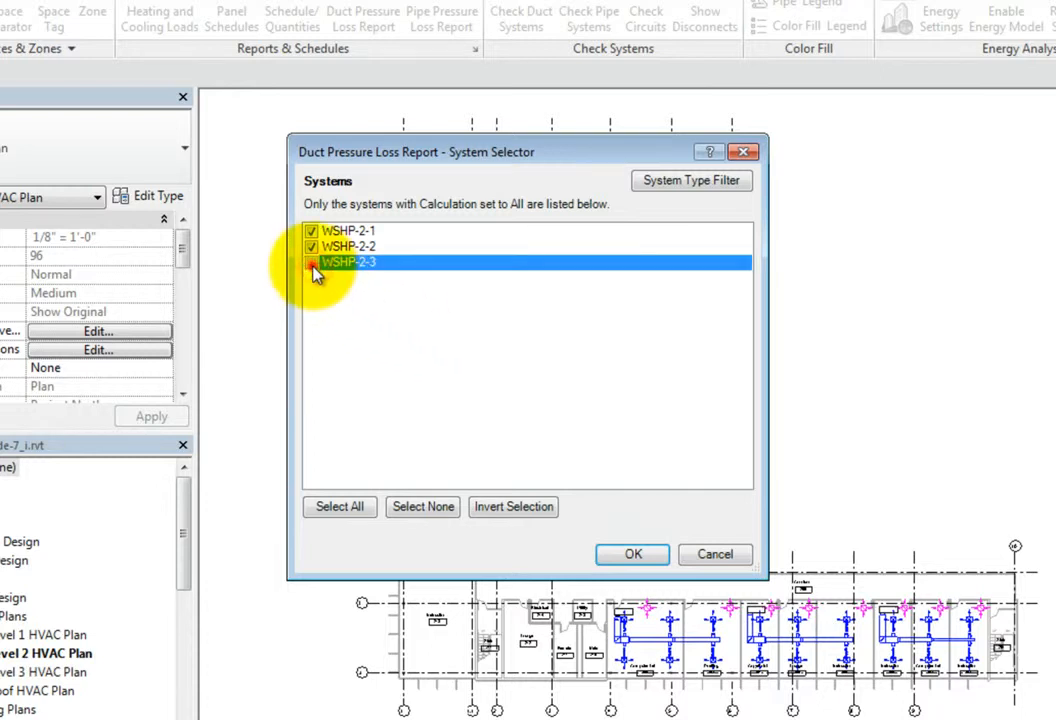
{"action": "left_click", "coordinate": [345, 505]}
{"action": "left_click", "coordinate": [425, 510]}
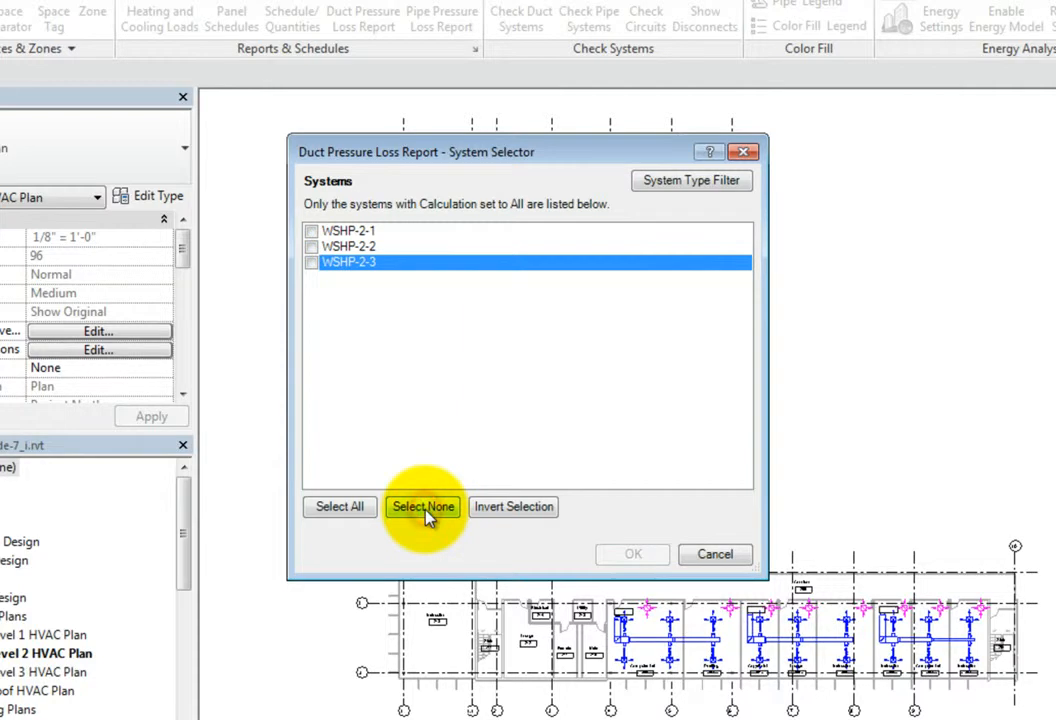
{"action": "left_click", "coordinate": [340, 506]}
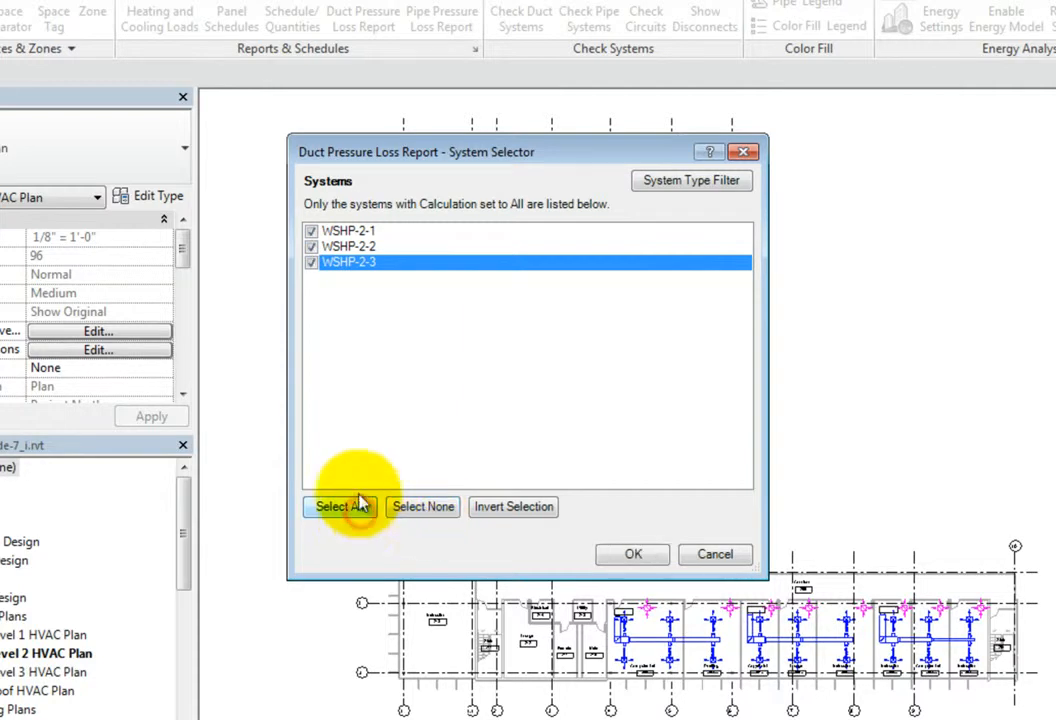
{"action": "left_click", "coordinate": [311, 246]}
{"action": "left_click", "coordinate": [513, 508]}
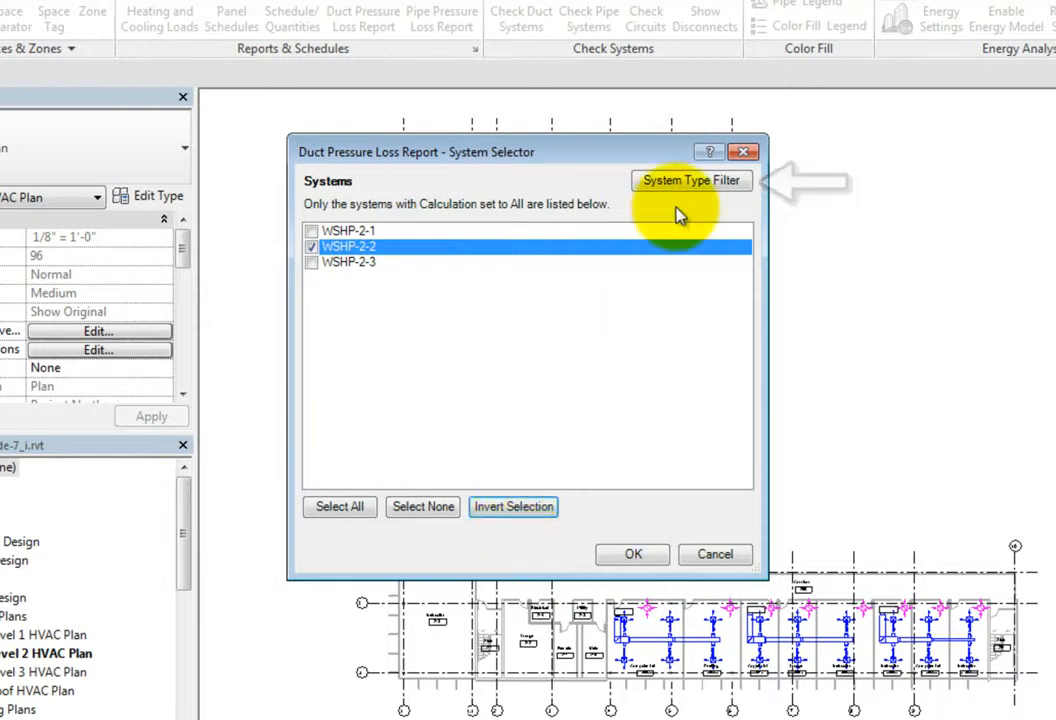
Check the system type filter, and include WSHP-2-1, WSHP-2-2 and WSHP-2-3 in the report
{"action": "left_click", "coordinate": [692, 181]}
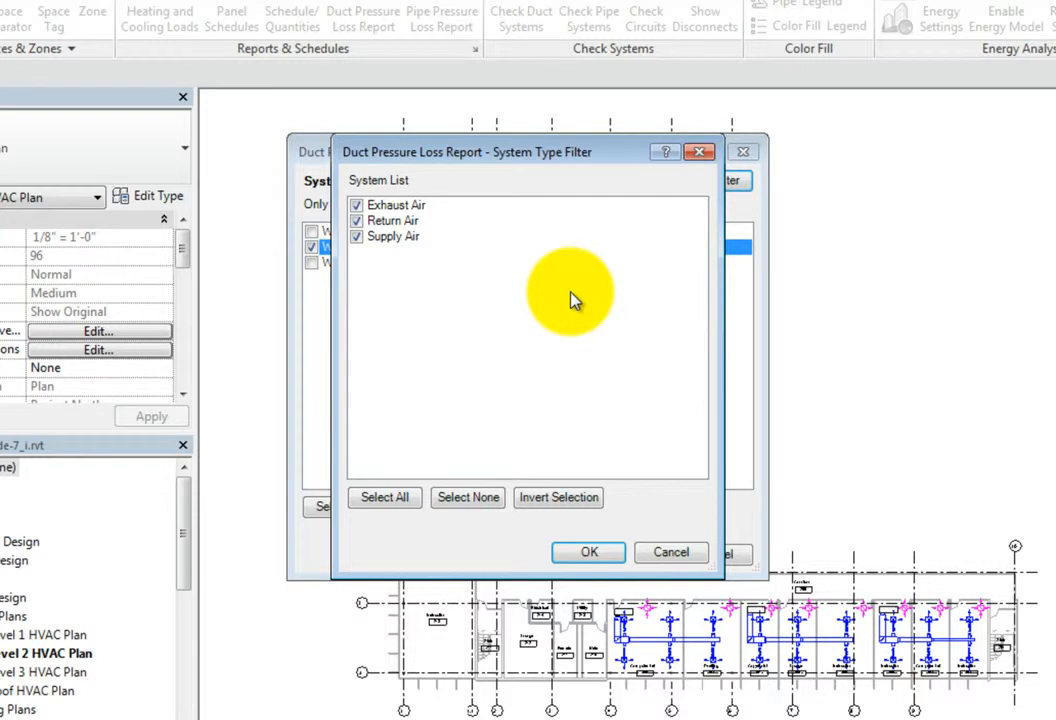
{"action": "left_click", "coordinate": [652, 553]}
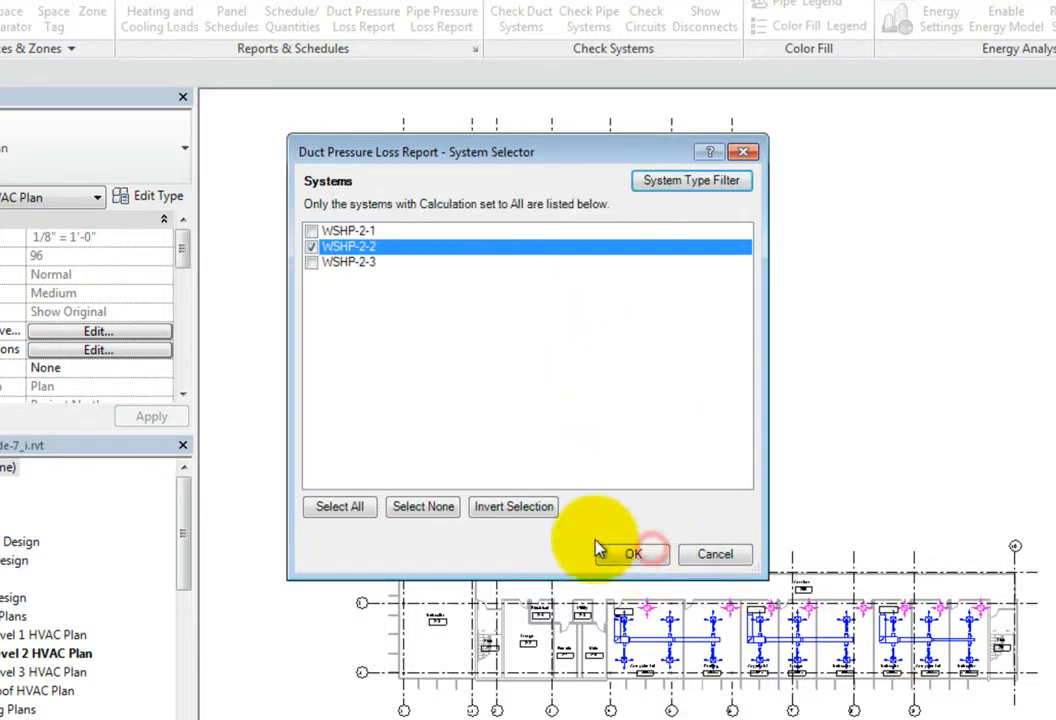
{"action": "left_click", "coordinate": [368, 514]}
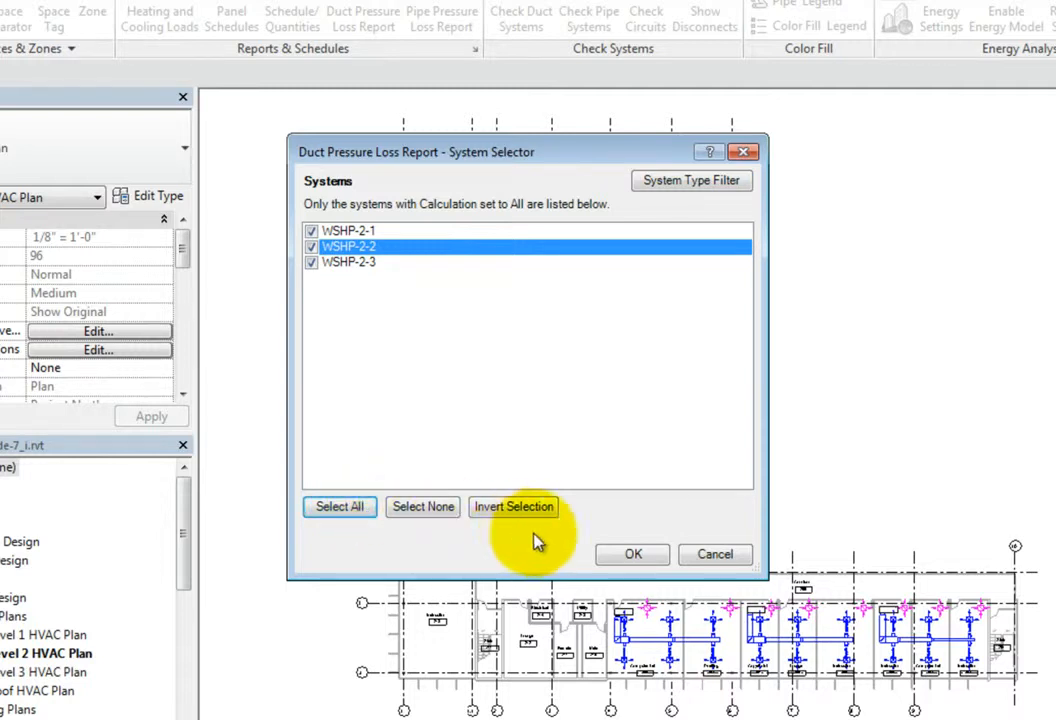
{"action": "left_click", "coordinate": [617, 553]}
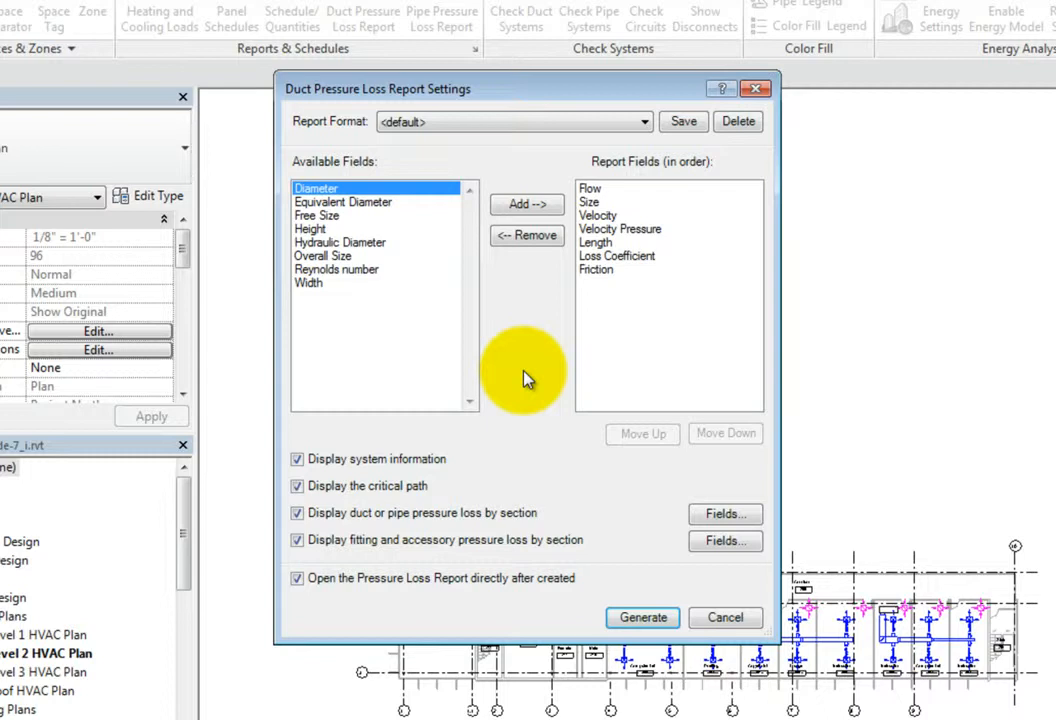
Add Equivalent Diameter, Diameter, Free Size and Height to the report fields
{"action": "left_click", "coordinate": [400, 204]}
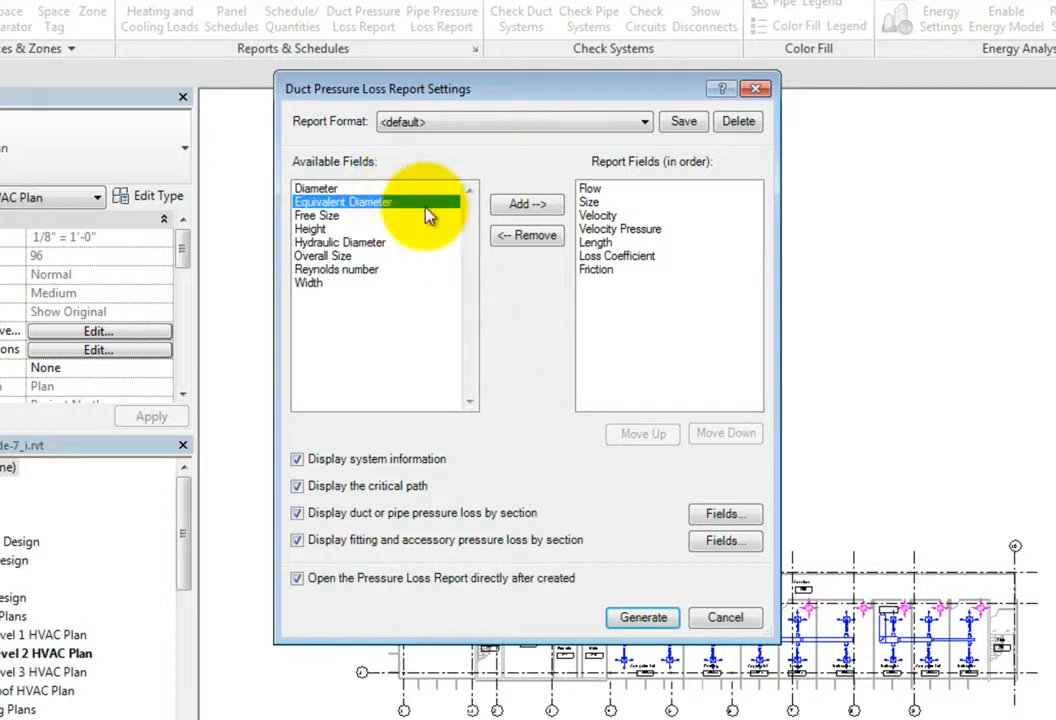
{"action": "left_click", "coordinate": [515, 207]}
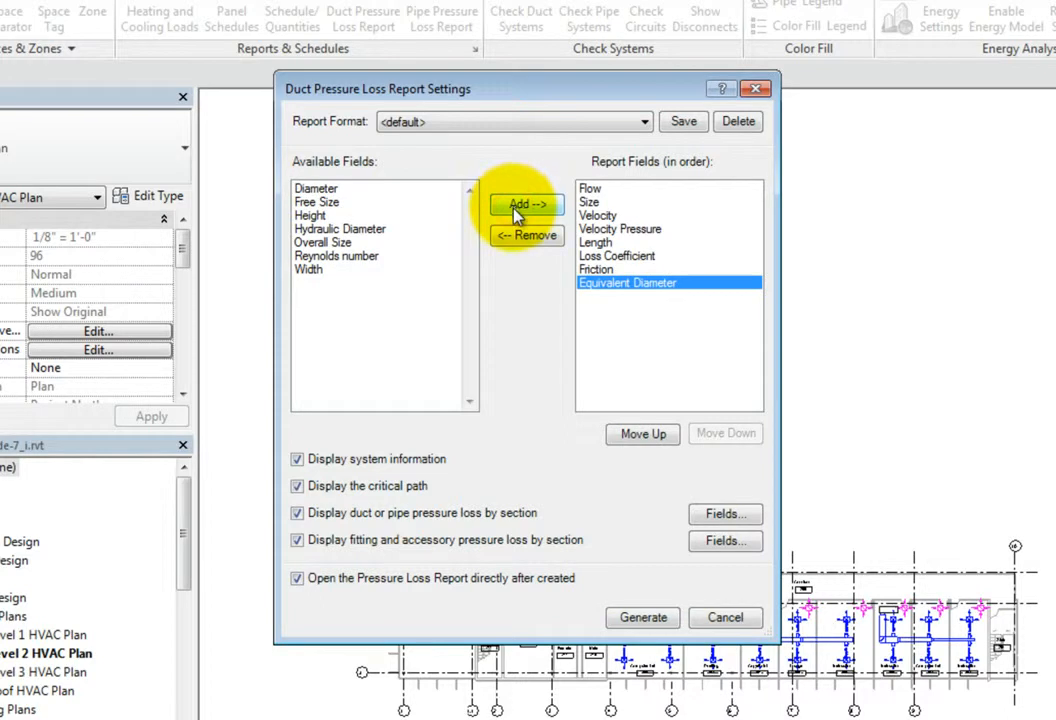
{"action": "key", "text": "ctrl+shift"}
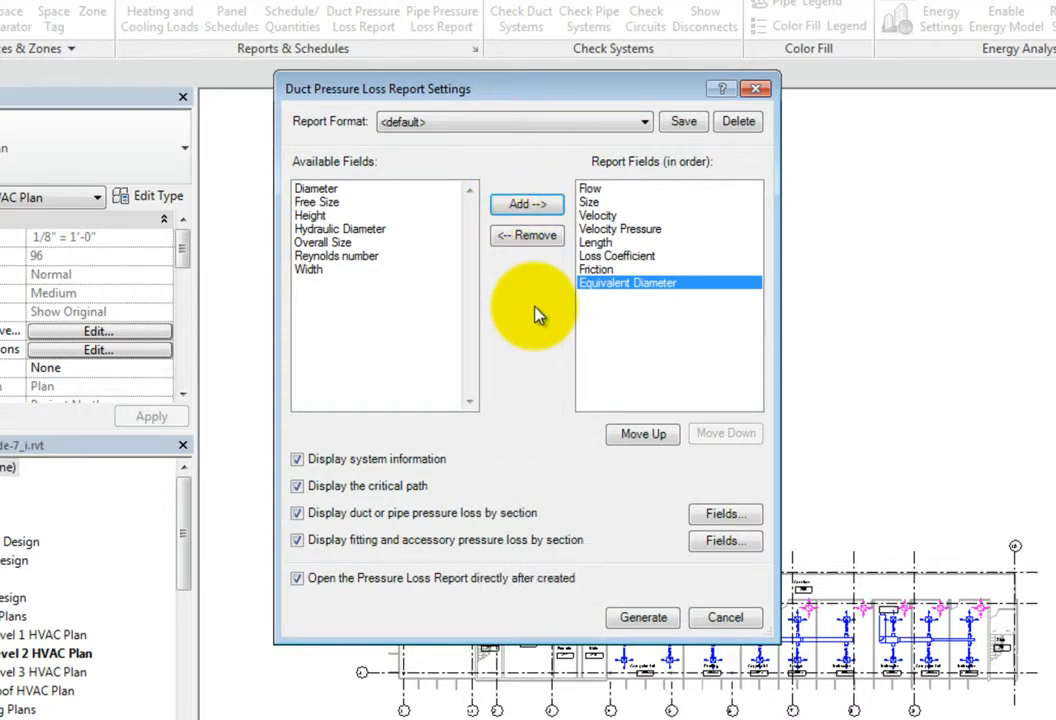
{"action": "left_click", "coordinate": [335, 190]}
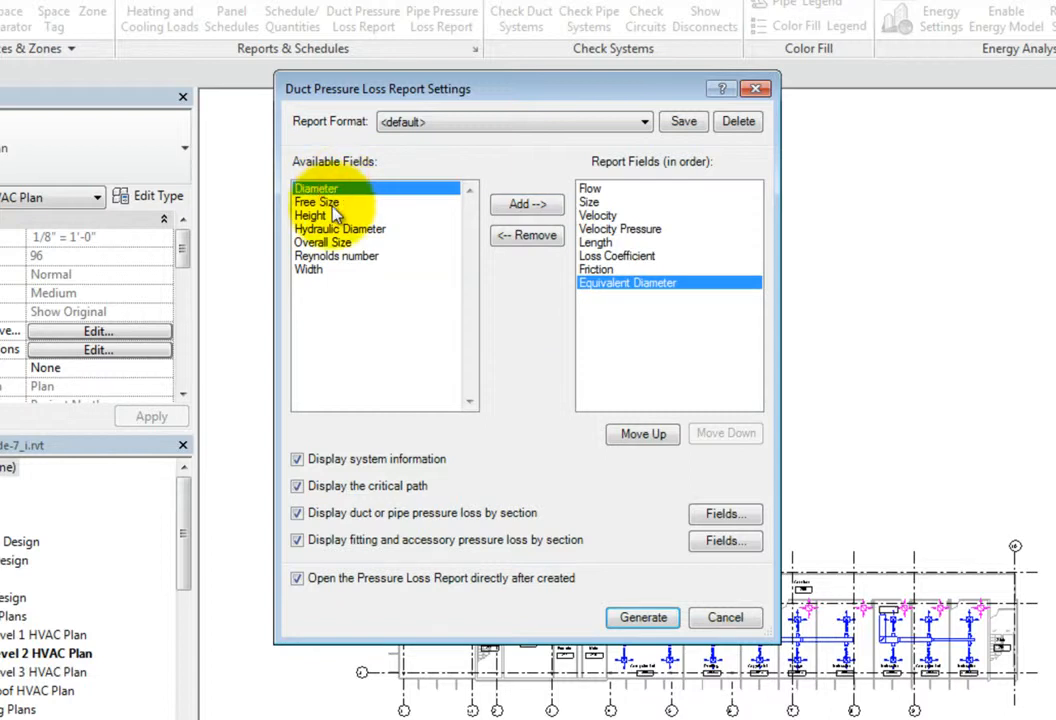
{"action": "left_click", "coordinate": [325, 217], "text": "shift"}
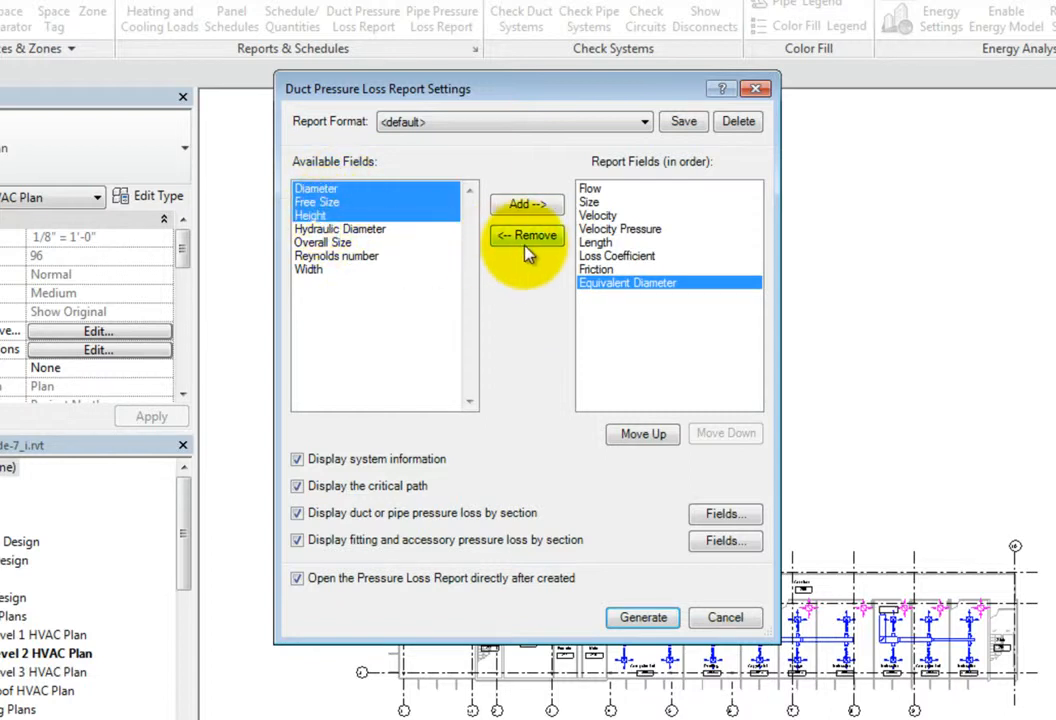
{"action": "left_click", "coordinate": [537, 205]}
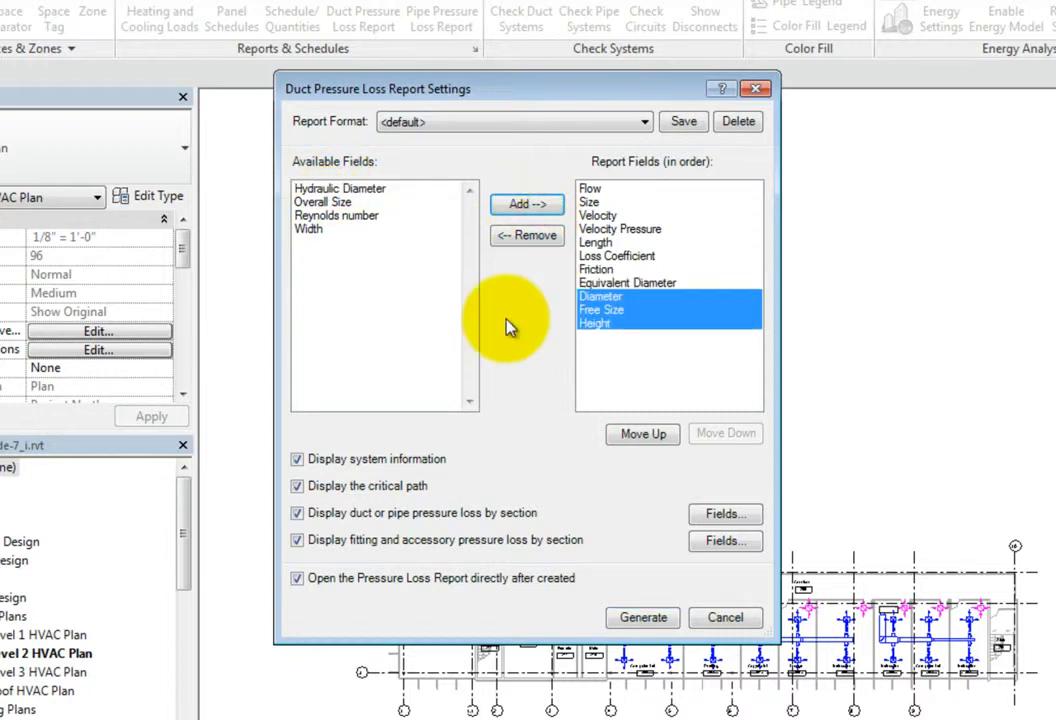
Remove Diameter, Free Size, Height and Equivalent Diameter from the report fields
{"action": "left_click", "coordinate": [517, 237]}
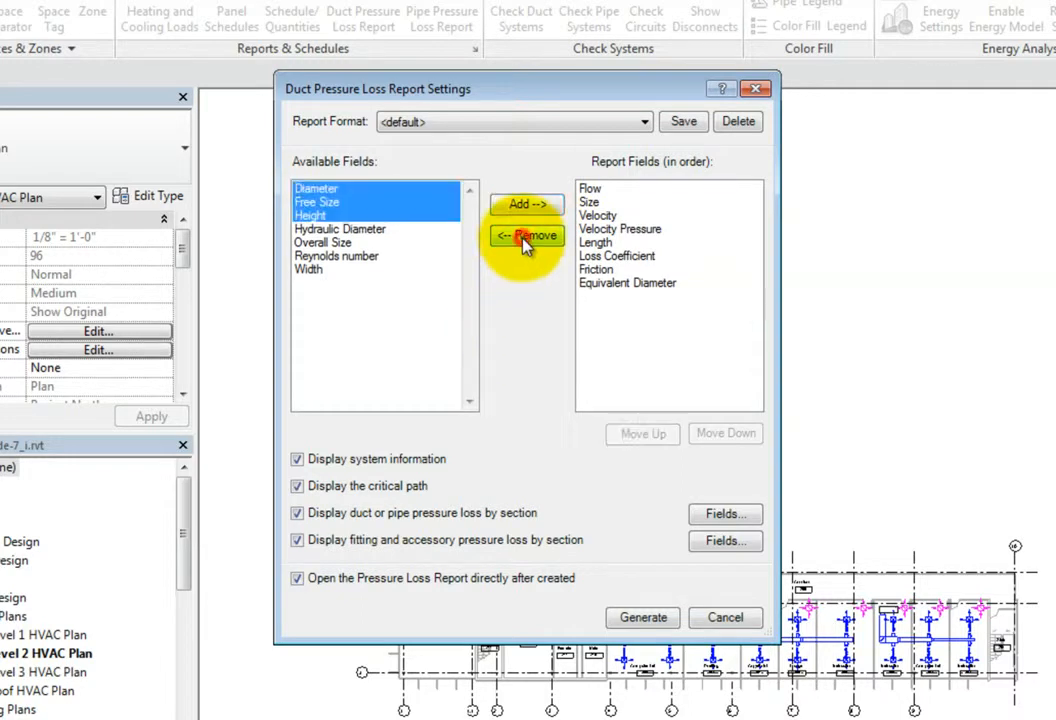
{"action": "left_click", "coordinate": [616, 285]}
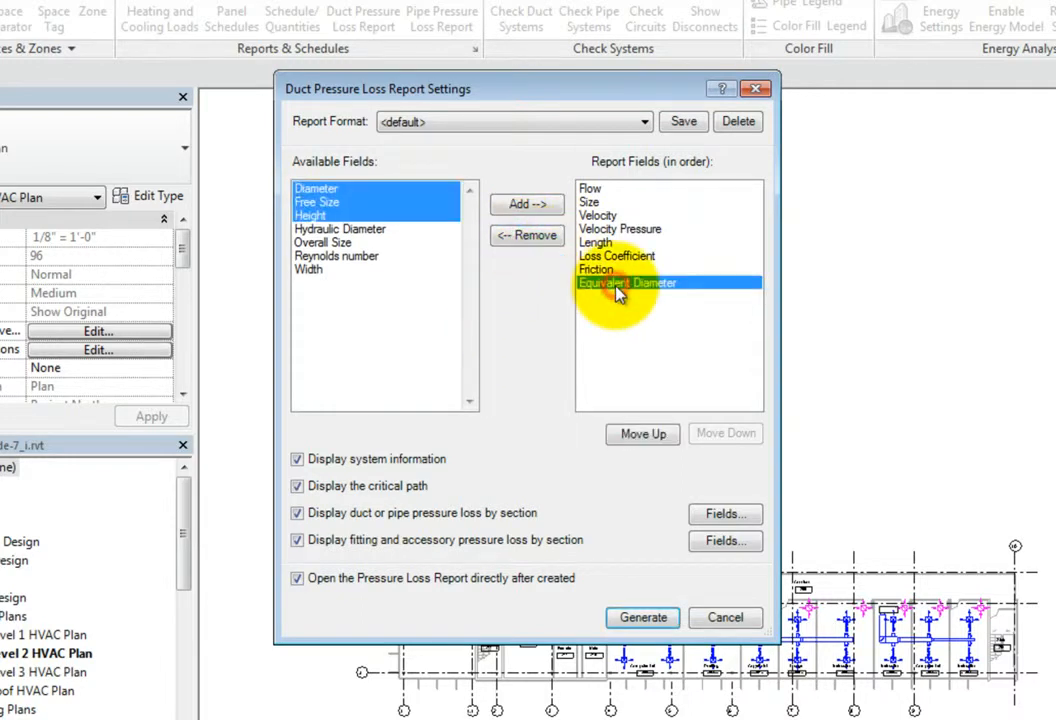
{"action": "left_click", "coordinate": [549, 243]}
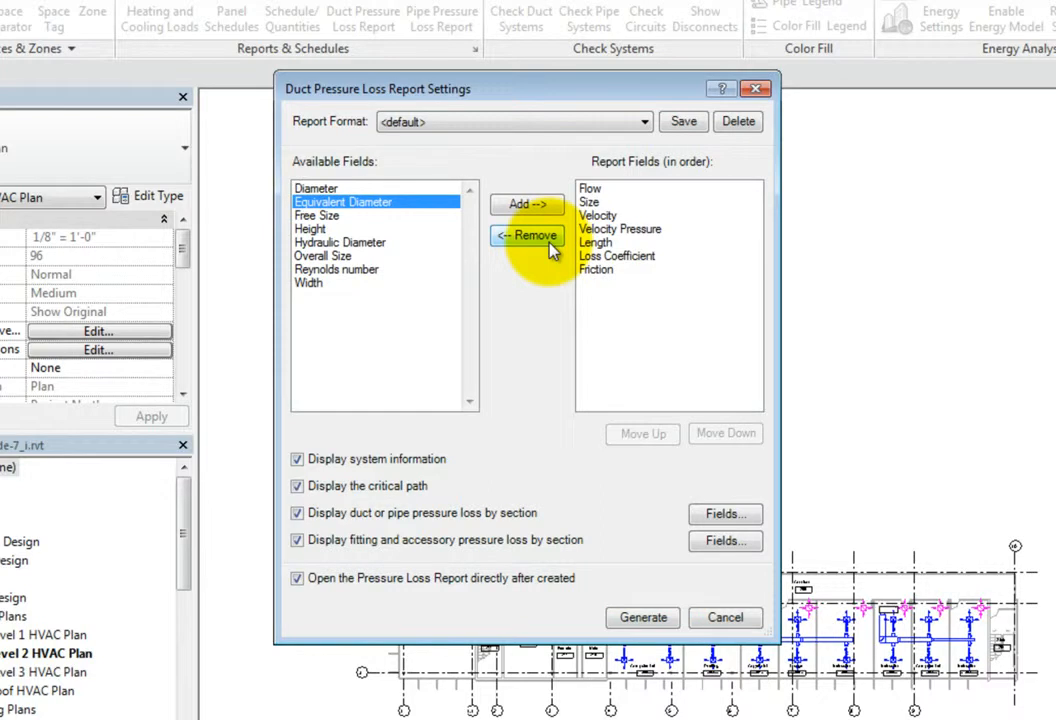
Try reordering the report fields by moving Friction up two places and back to the end
{"action": "left_click", "coordinate": [601, 269]}
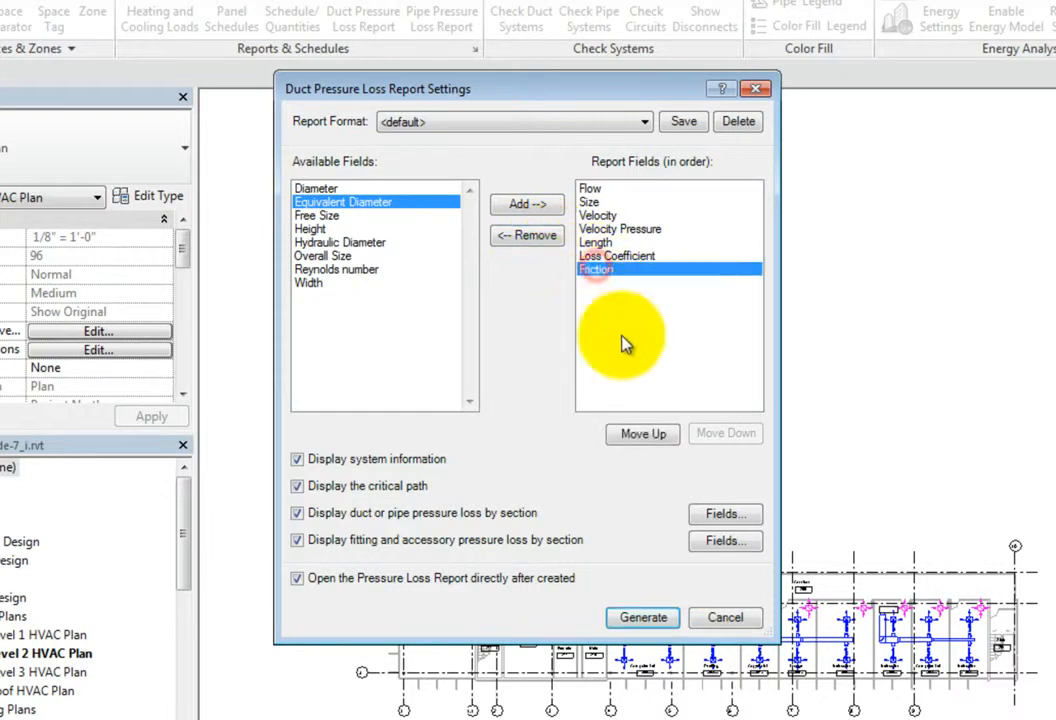
{"action": "left_click", "coordinate": [645, 436]}
{"action": "left_click", "coordinate": [653, 440]}
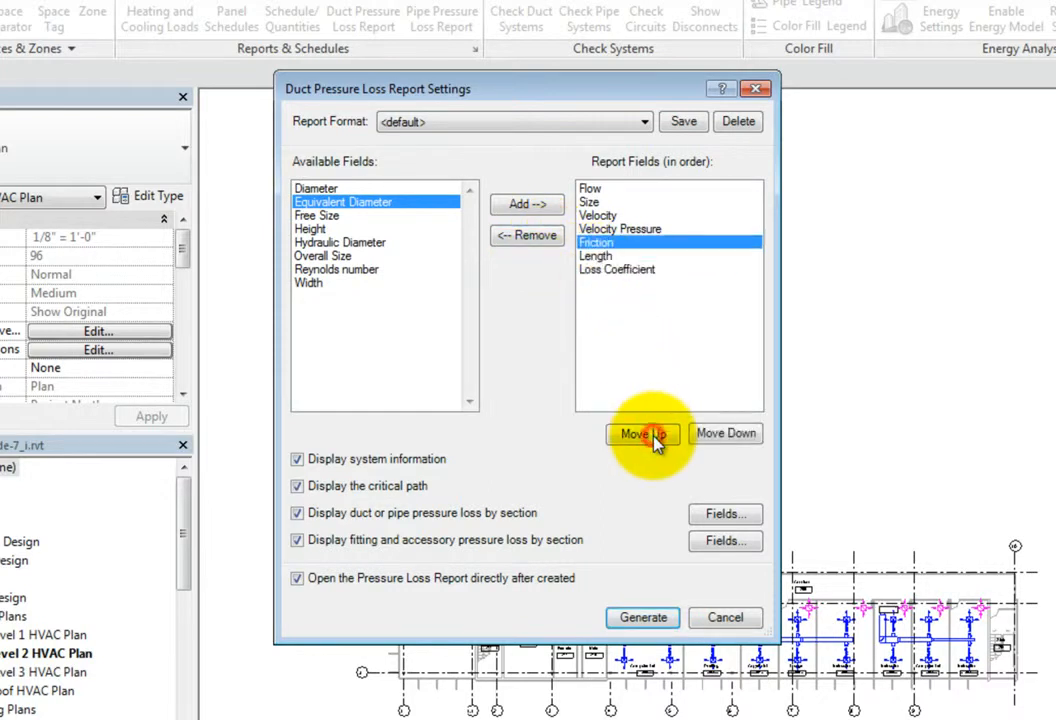
{"action": "left_click", "coordinate": [704, 436]}
{"action": "left_click", "coordinate": [707, 436]}
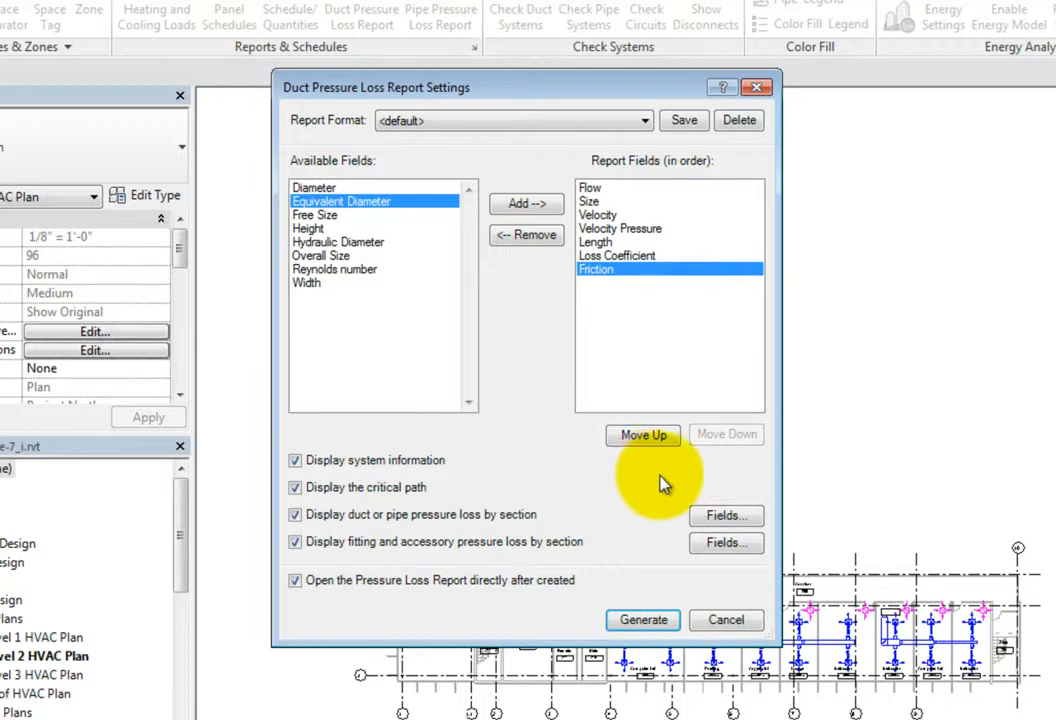
Review the straight segment fields for the duct or pipe pressure loss by section
{"action": "left_click", "coordinate": [724, 517]}
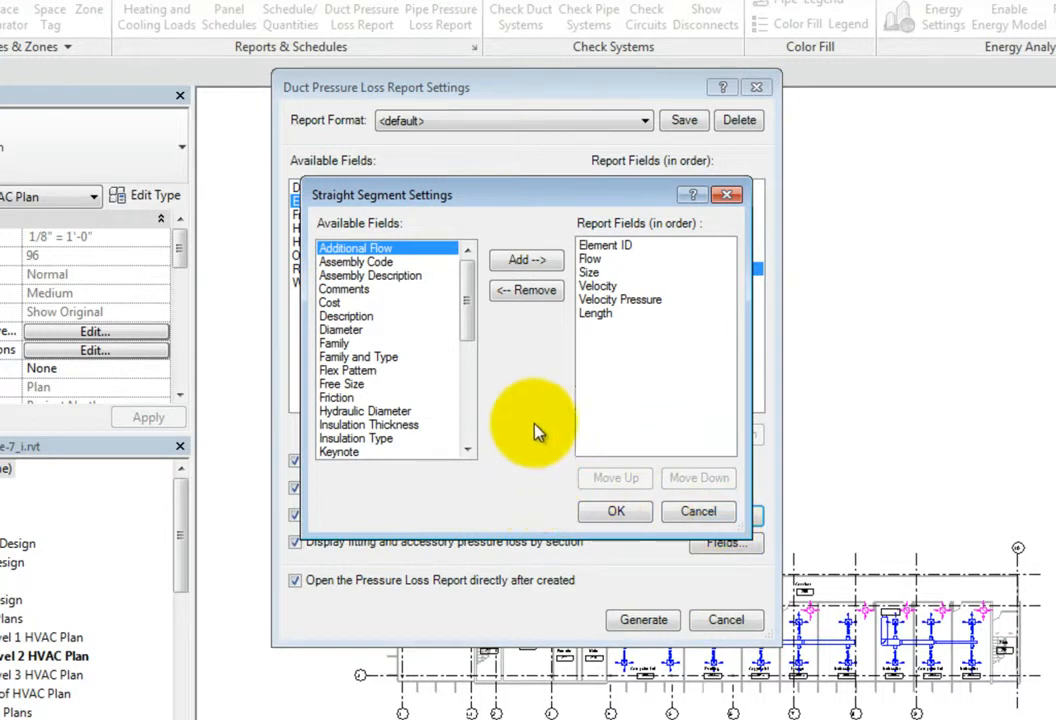
{"action": "mouse_move", "coordinate": [471, 333]}
{"action": "left_mouse_down"}
{"action": "mouse_move", "coordinate": [472, 432]}
{"action": "mouse_move", "coordinate": [470, 330]}
{"action": "left_mouse_up"}
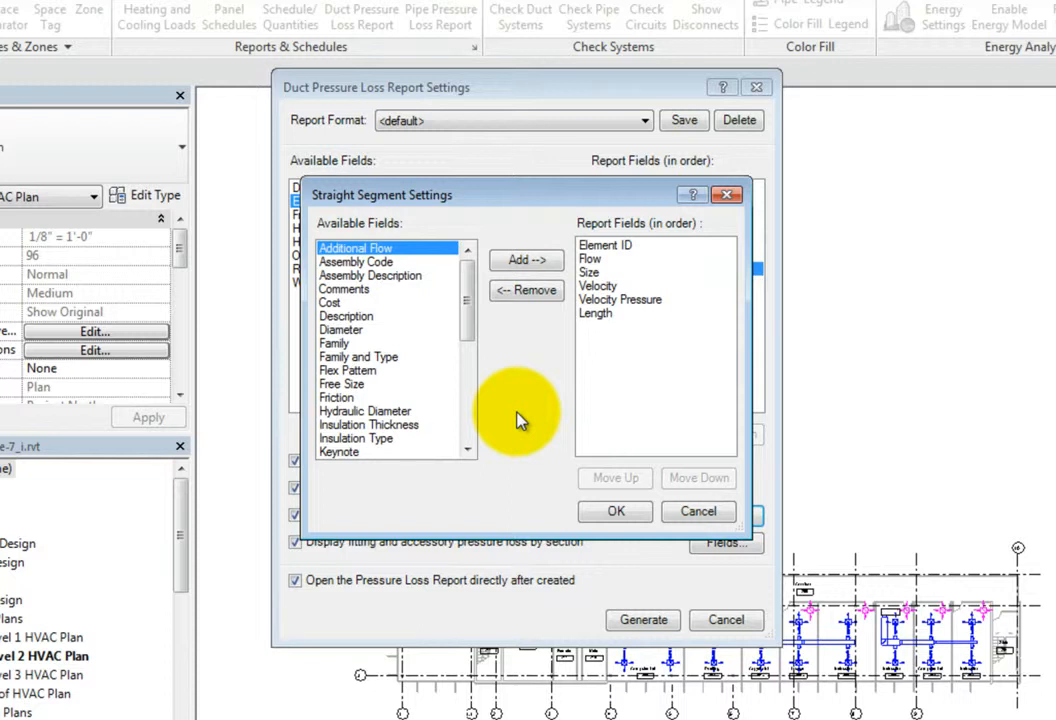
{"action": "left_click", "coordinate": [608, 510]}
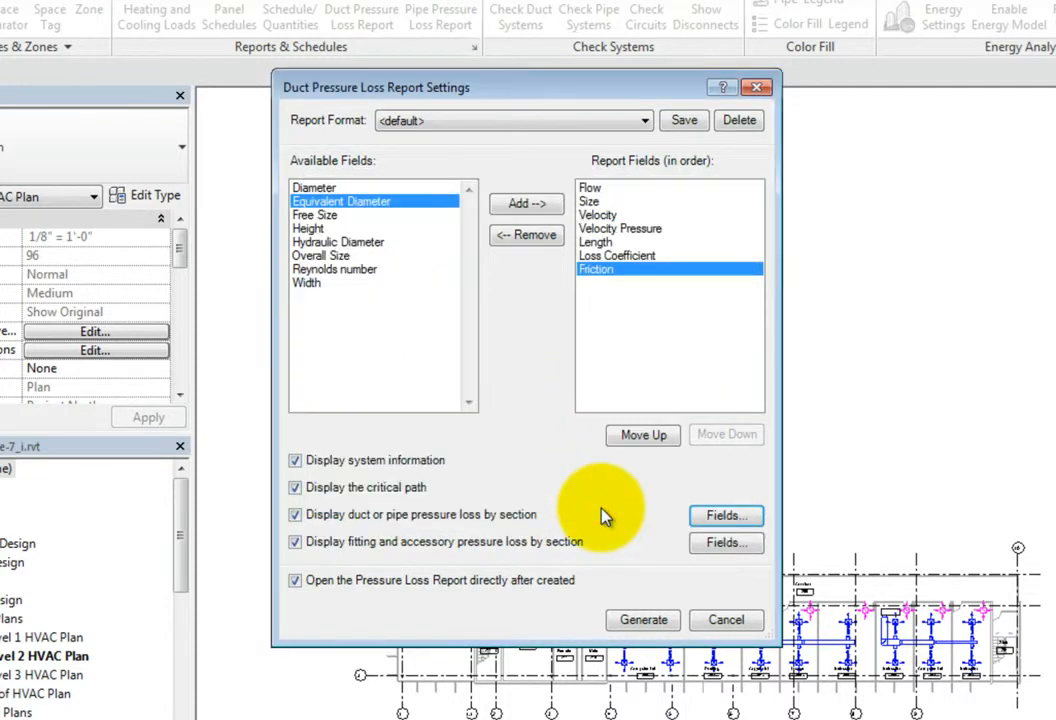
Review the available and report fields for the fitting and accessory pressure loss by section
{"action": "left_click", "coordinate": [720, 546]}
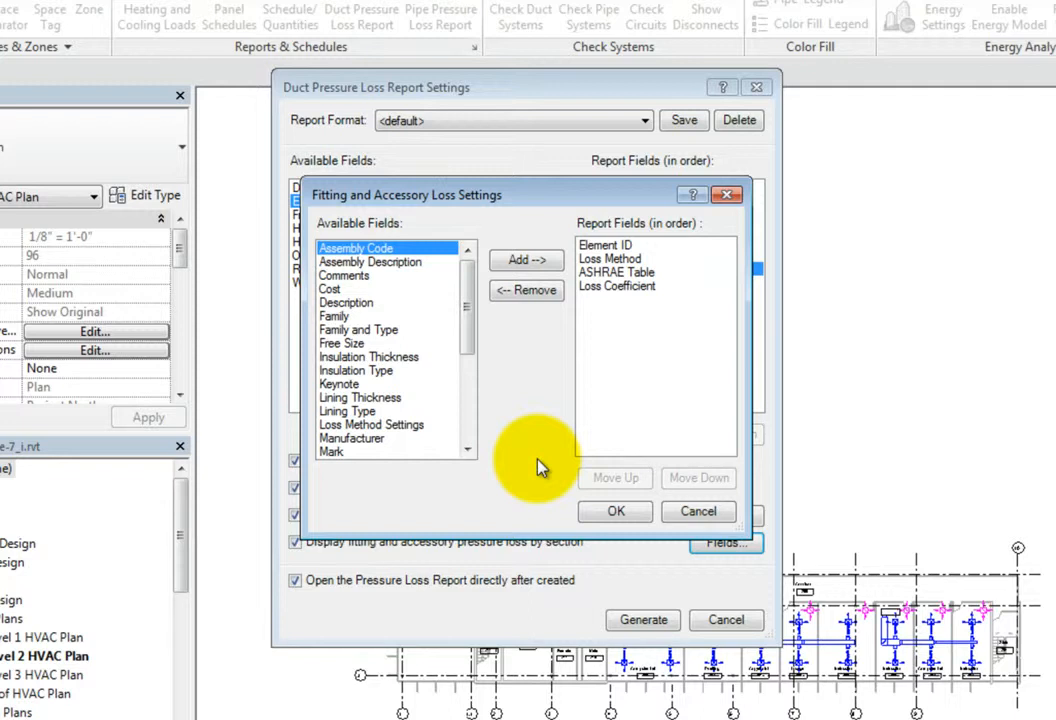
{"action": "left_click_drag", "start_coordinate": [470, 345], "coordinate": [471, 406]}
{"action": "left_click", "coordinate": [613, 511]}
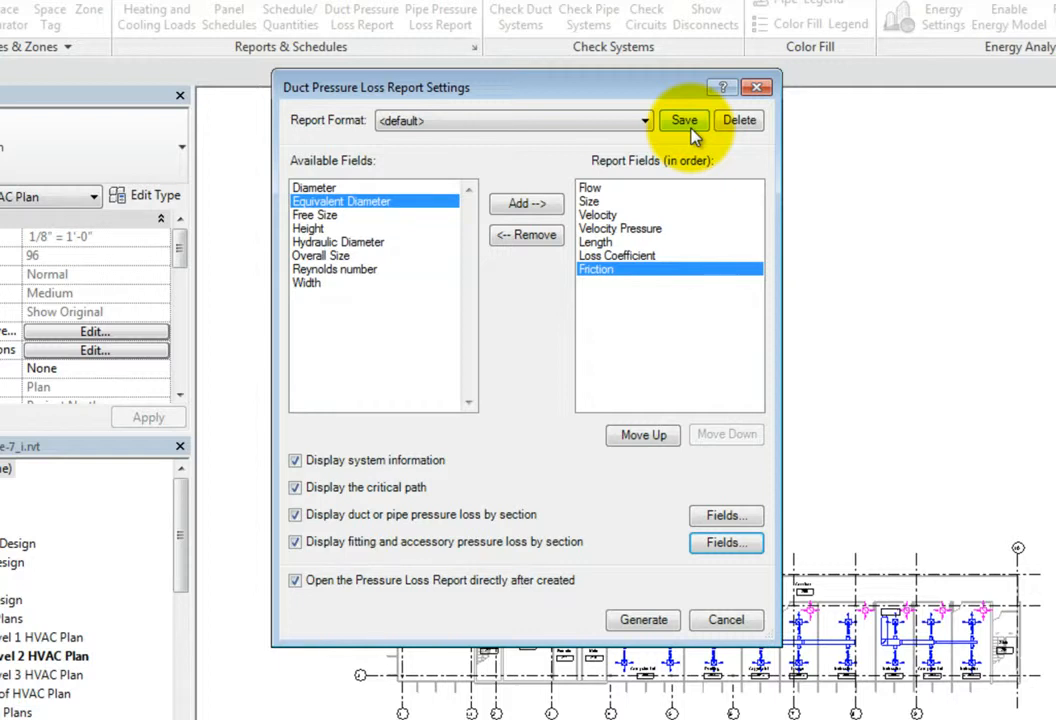
Save the current settings as a report format named "Duct Pressure Loss Report"
{"action": "left_click", "coordinate": [643, 121]}
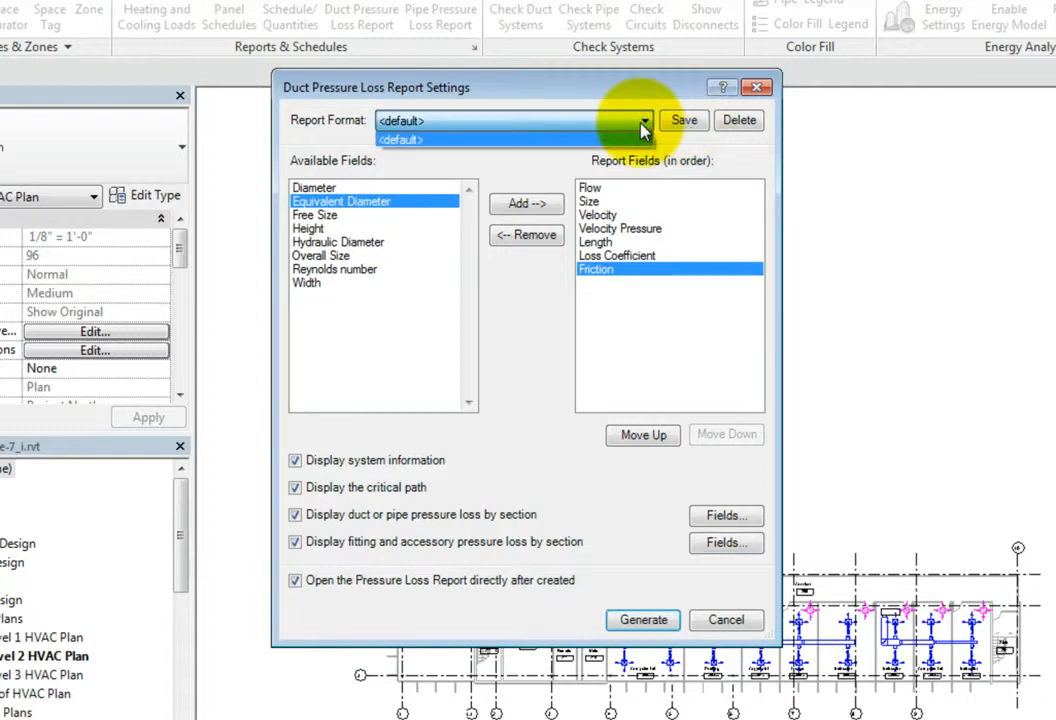
{"action": "left_click", "coordinate": [643, 124]}
{"action": "left_click", "coordinate": [682, 120]}
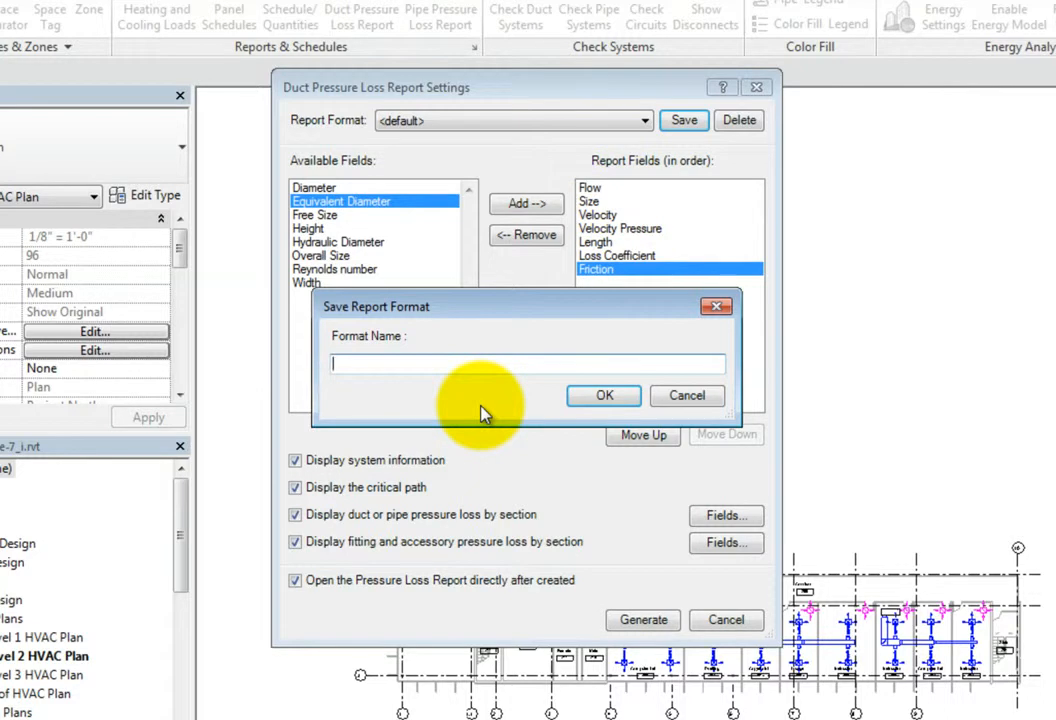
{"action": "type", "text": "Duct Pressure L"}
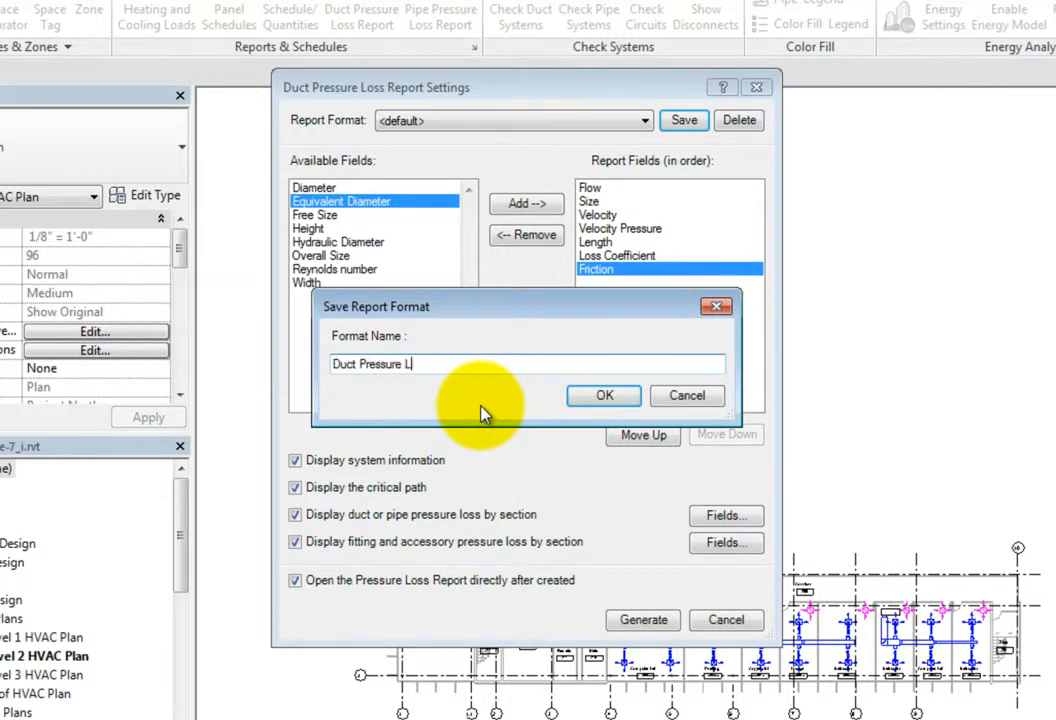
{"action": "type", "text": "oss Report"}
{"action": "left_click", "coordinate": [588, 396]}
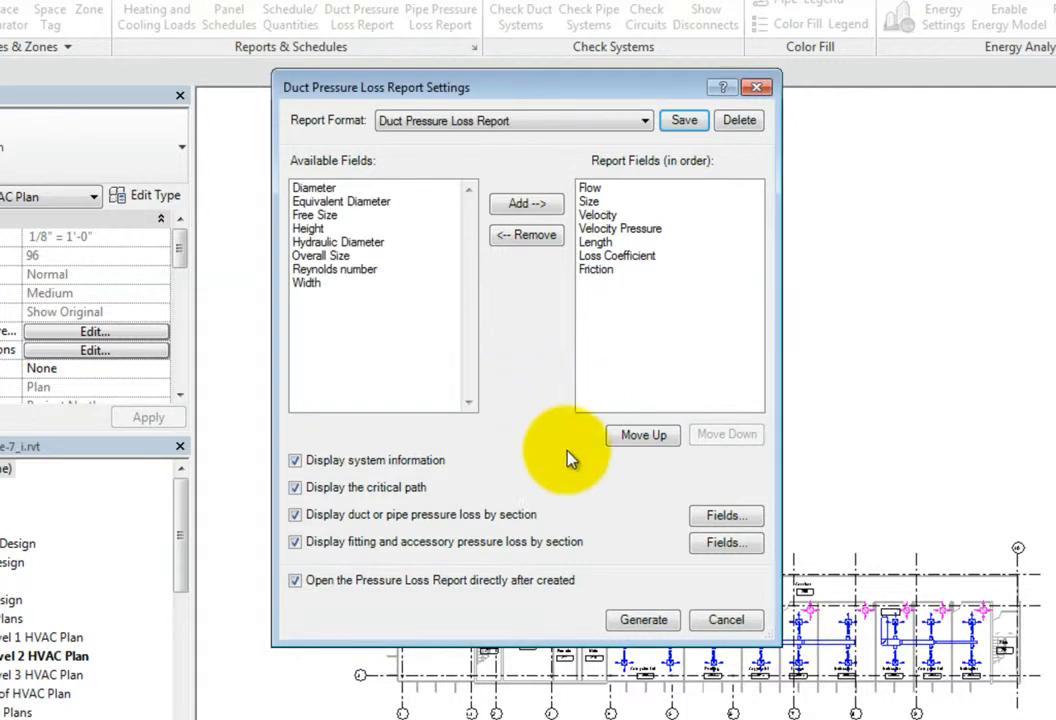
Generate the report and save it in the Documents library as a Web Page (*.html) file named "Duct Pressure Loss Report"
{"action": "left_click", "coordinate": [645, 620]}
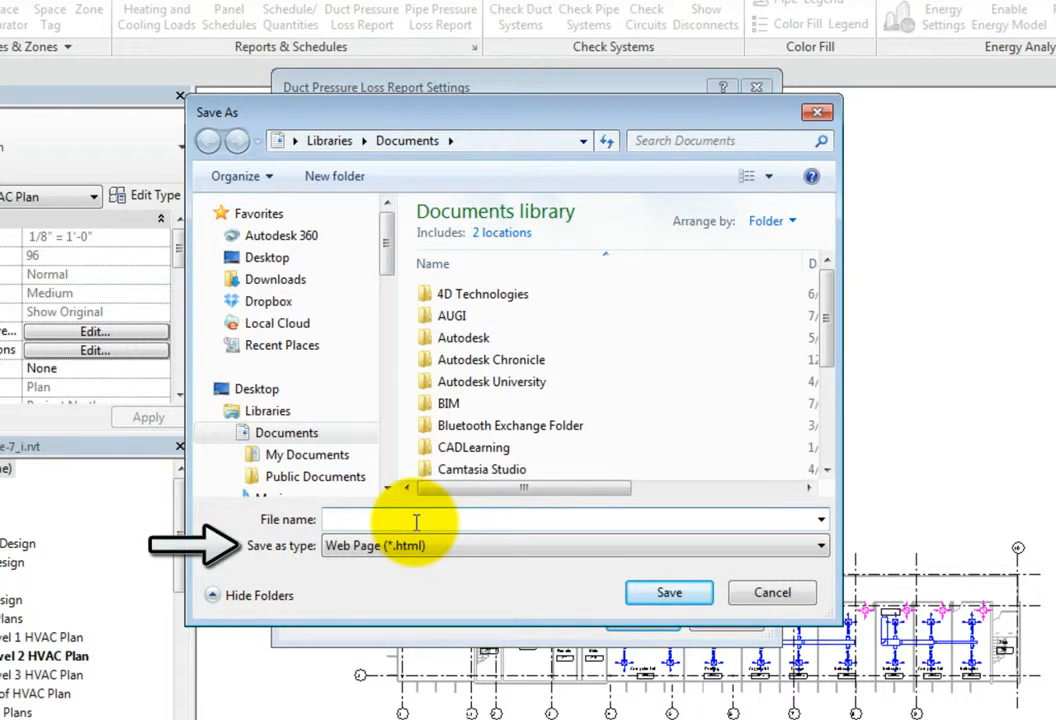
{"action": "left_click", "coordinate": [520, 548]}
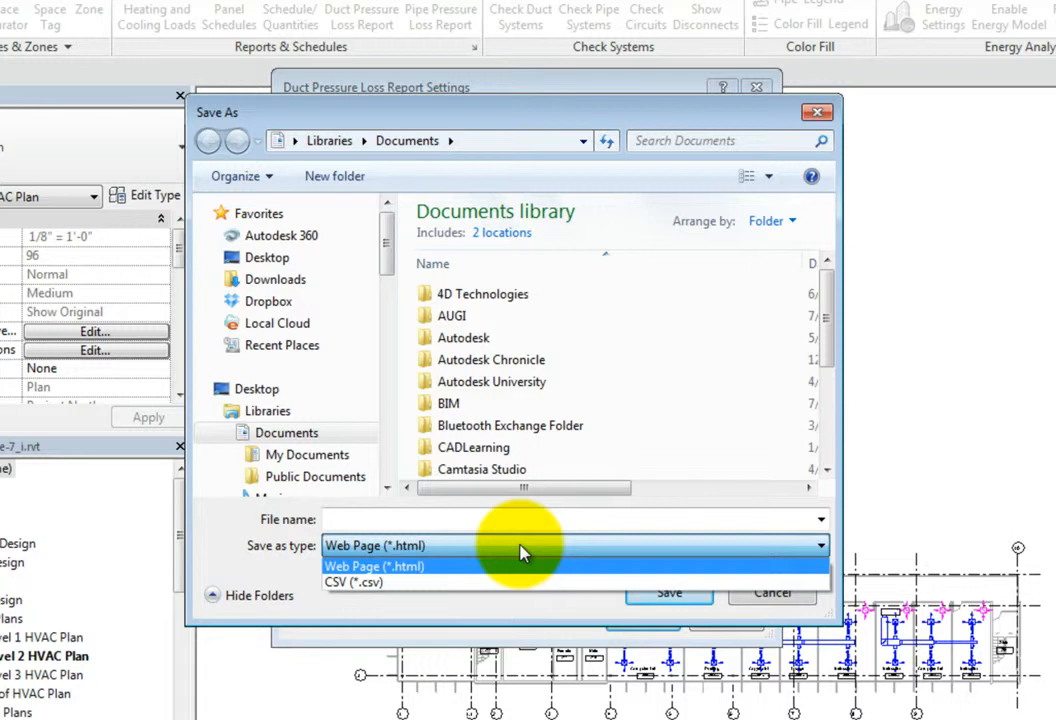
{"action": "left_click", "coordinate": [520, 546]}
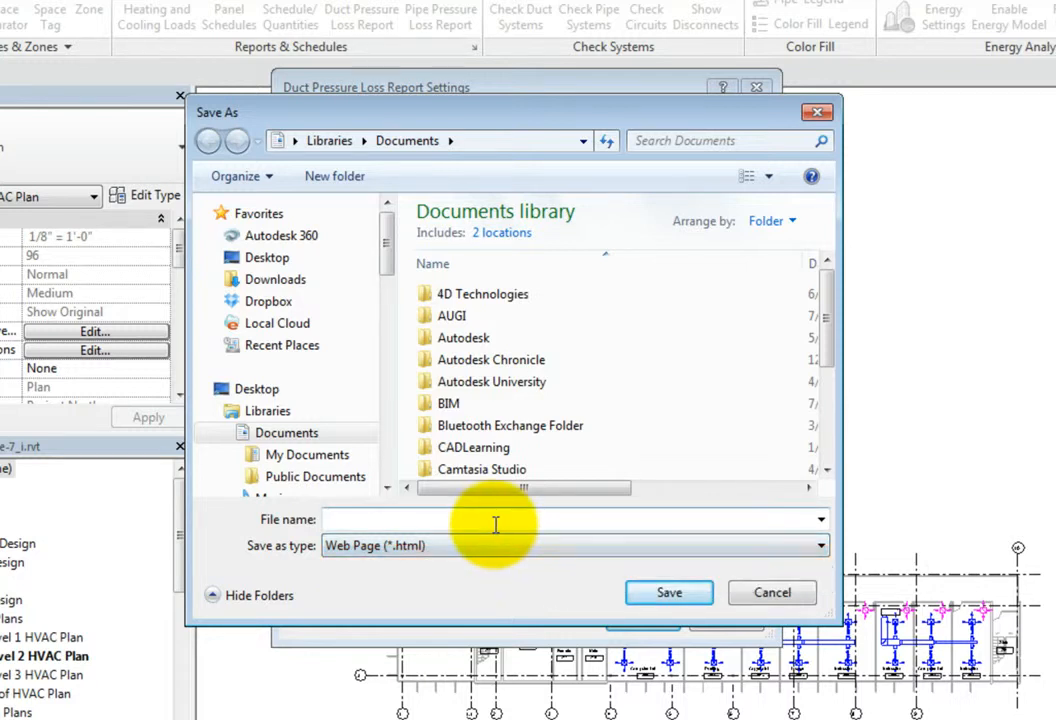
{"action": "left_click", "coordinate": [494, 522]}
{"action": "type", "text": "D"}
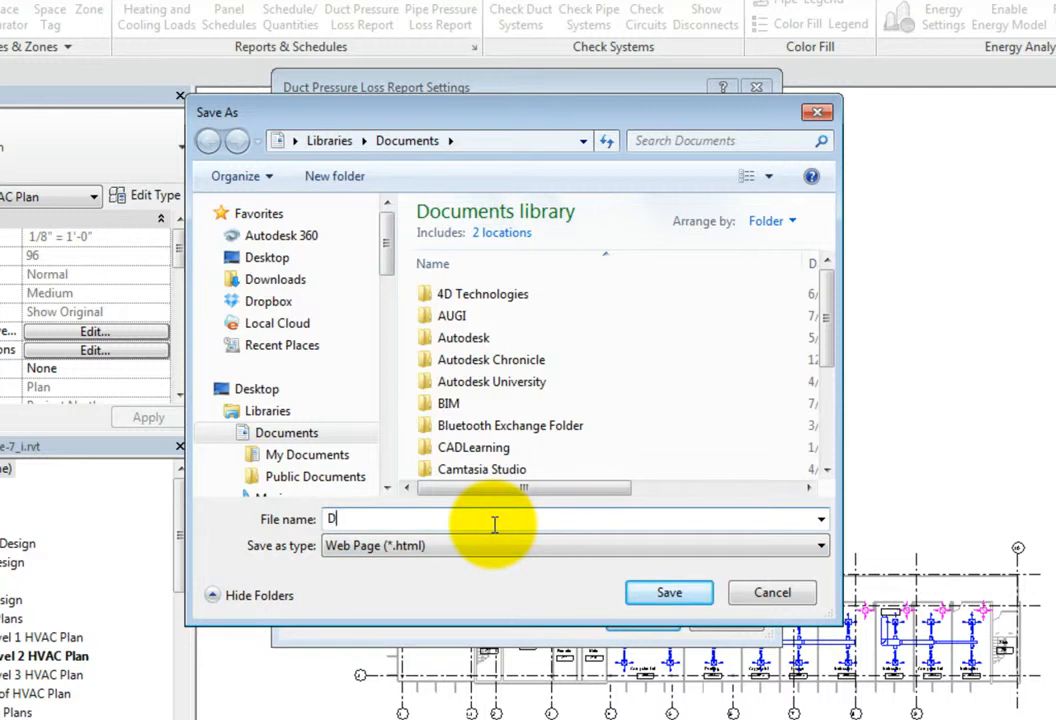
{"action": "type", "text": "uct Pressure Loss Report"}
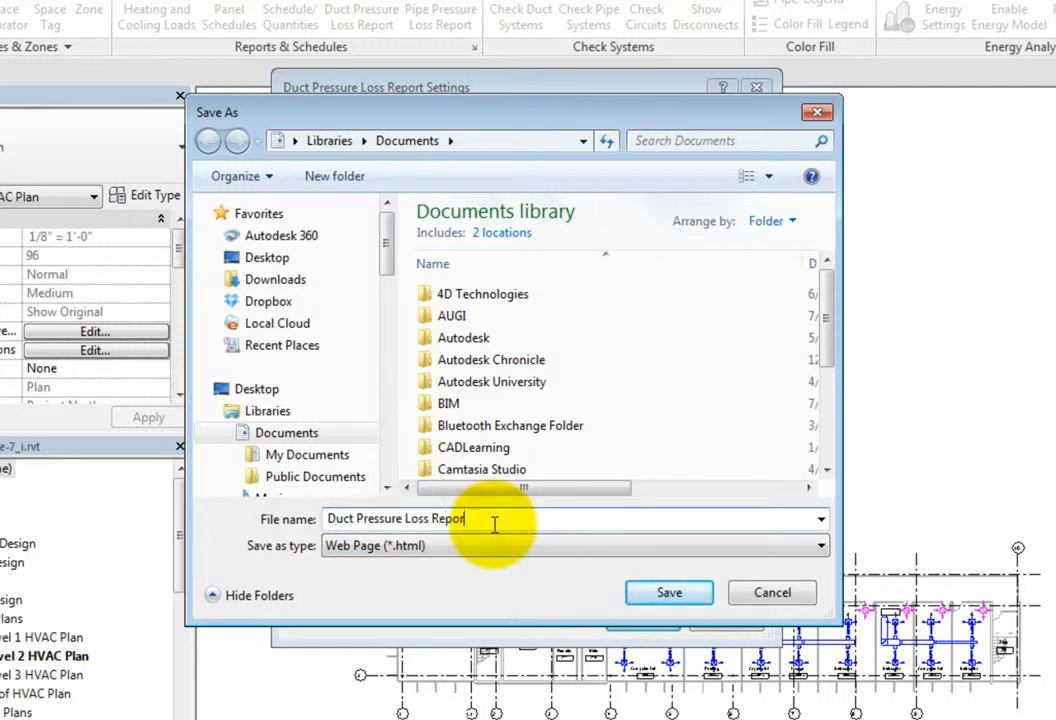
{"action": "left_click", "coordinate": [668, 592]}
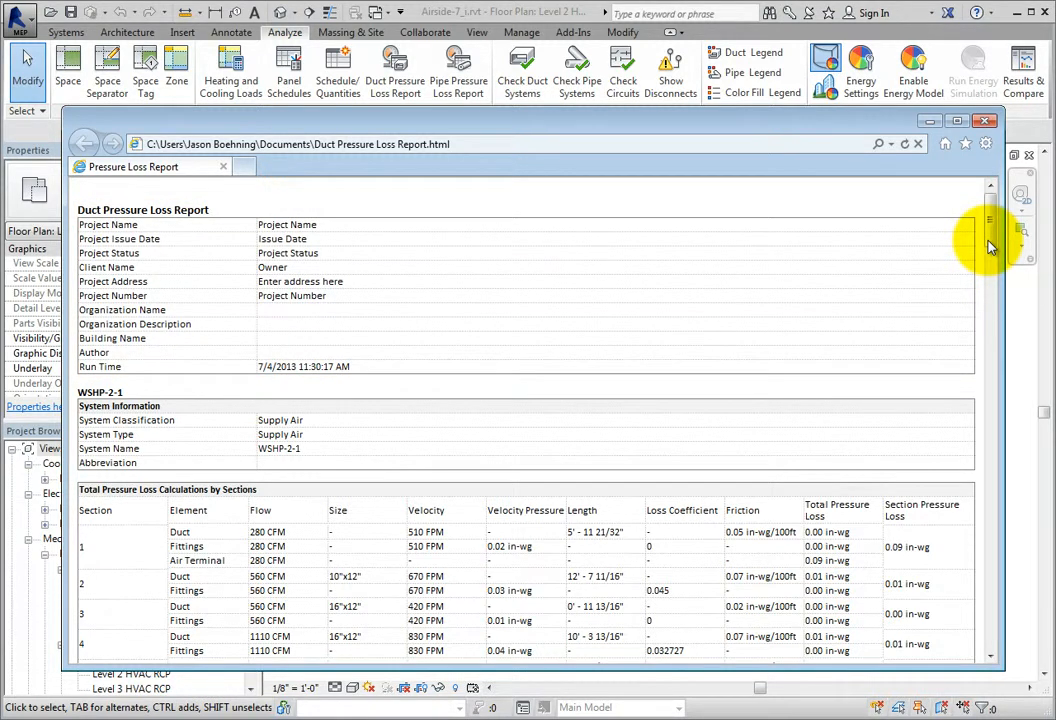
Examine the generated report's system information, total pressure loss by sections, critical path, straight segment details and fitting loss coefficient summary through to the end
{"action": "left_click_drag", "start_coordinate": [988, 247], "coordinate": [987, 271]}
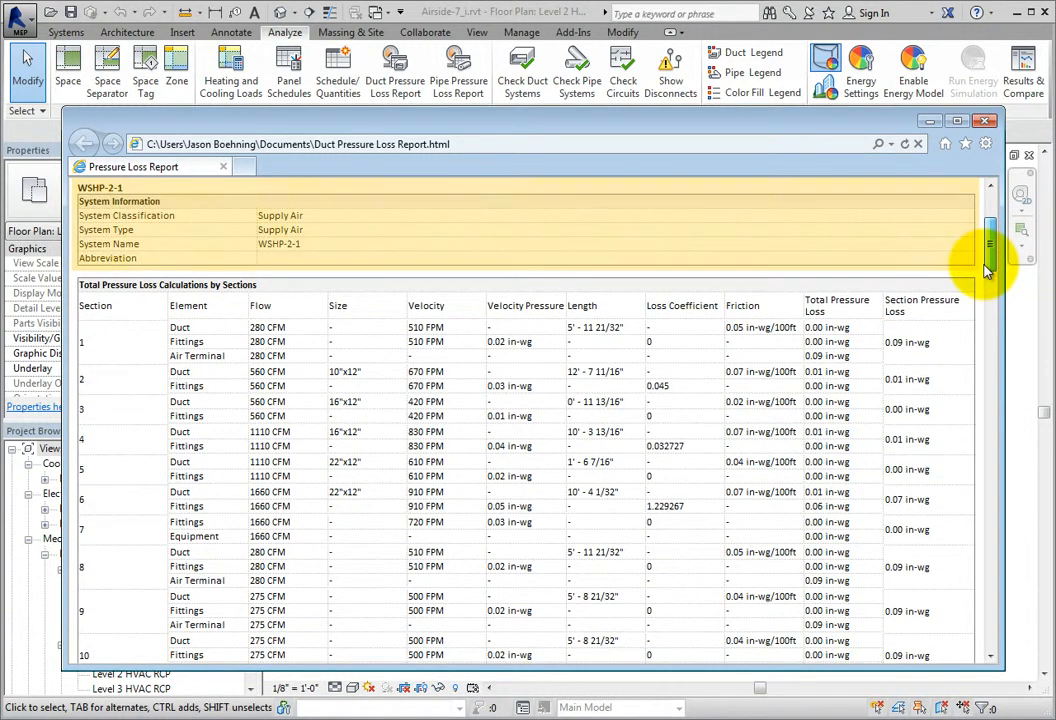
{"action": "left_click_drag", "start_coordinate": [987, 271], "coordinate": [986, 283]}
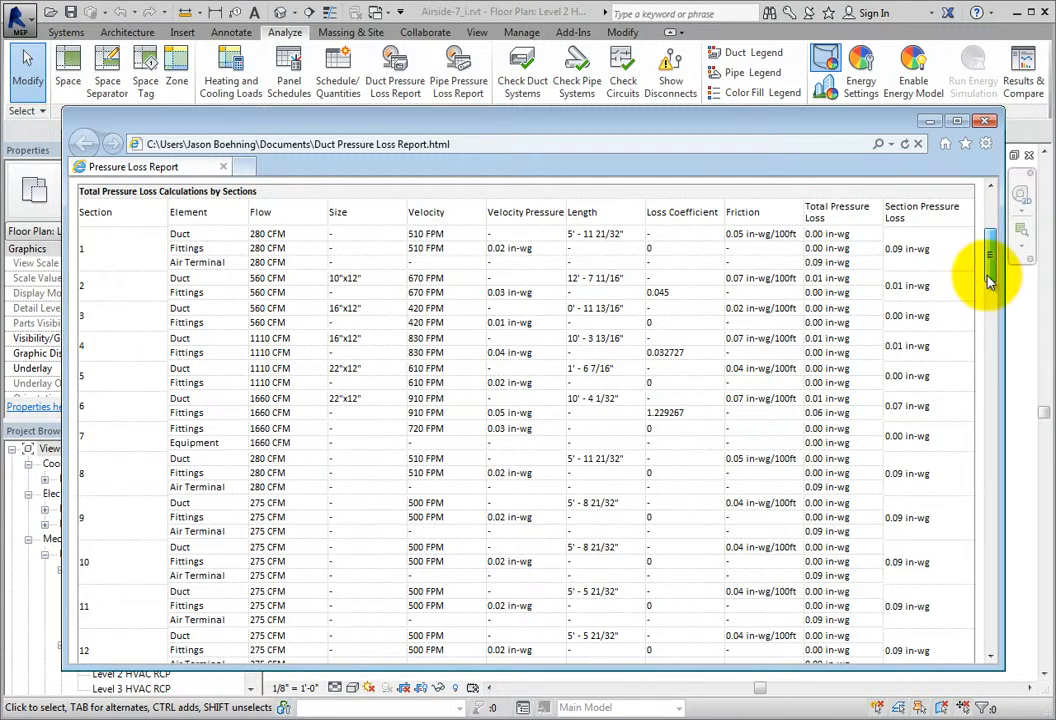
{"action": "left_click_drag", "start_coordinate": [988, 283], "coordinate": [990, 308]}
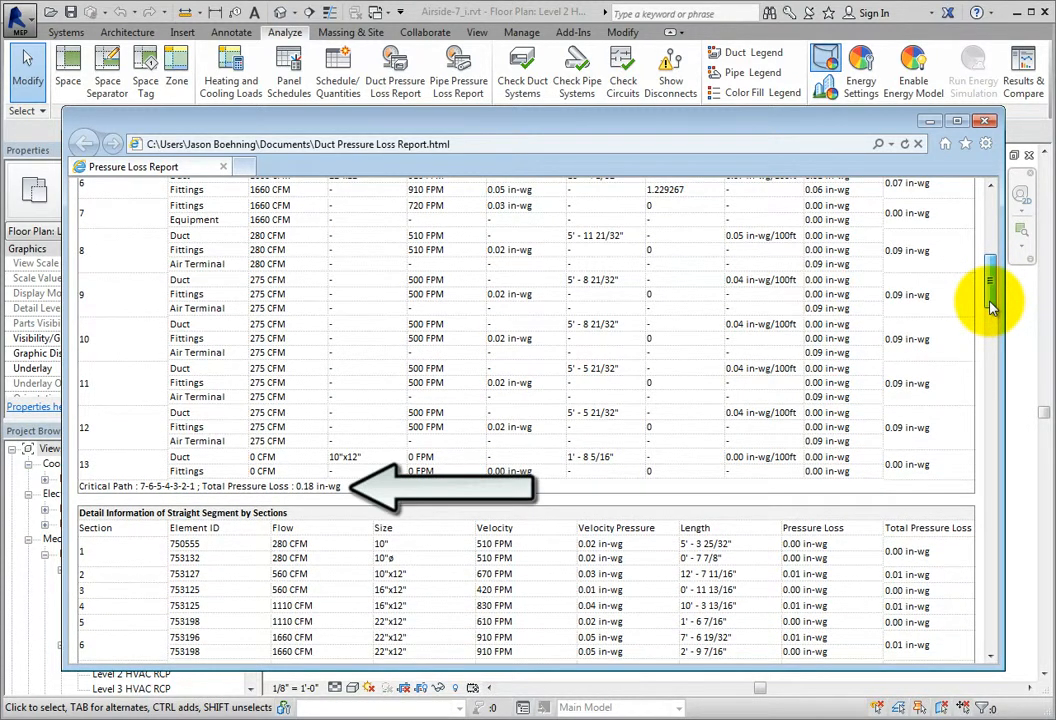
{"action": "left_click_drag", "start_coordinate": [990, 307], "coordinate": [990, 345]}
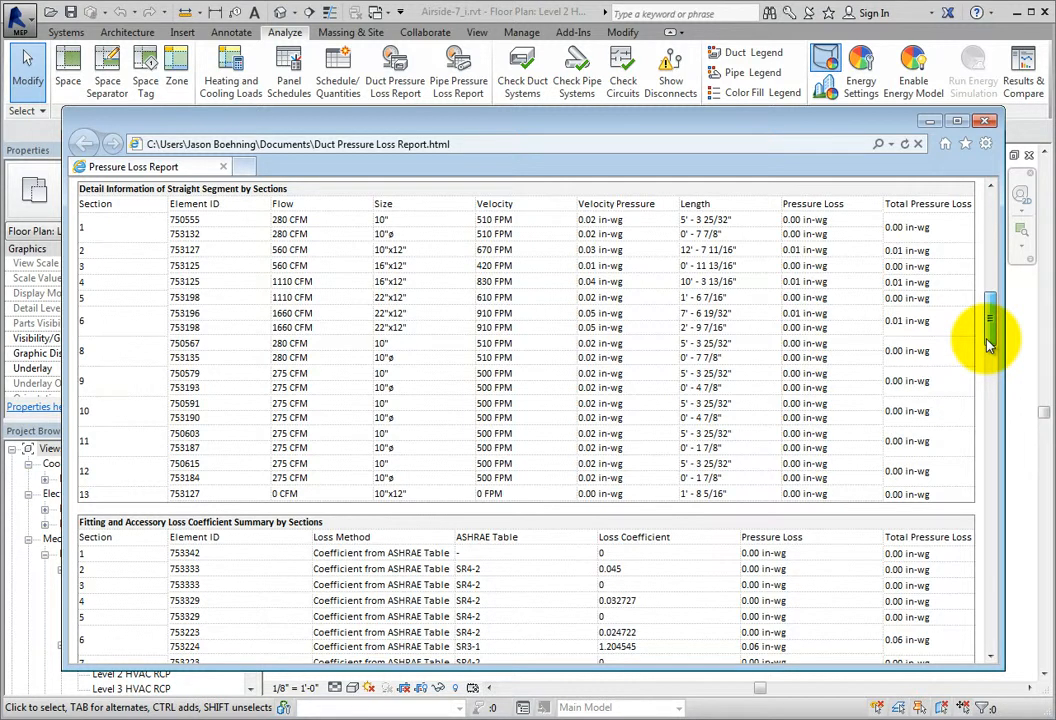
{"action": "left_click_drag", "start_coordinate": [990, 345], "coordinate": [990, 384]}
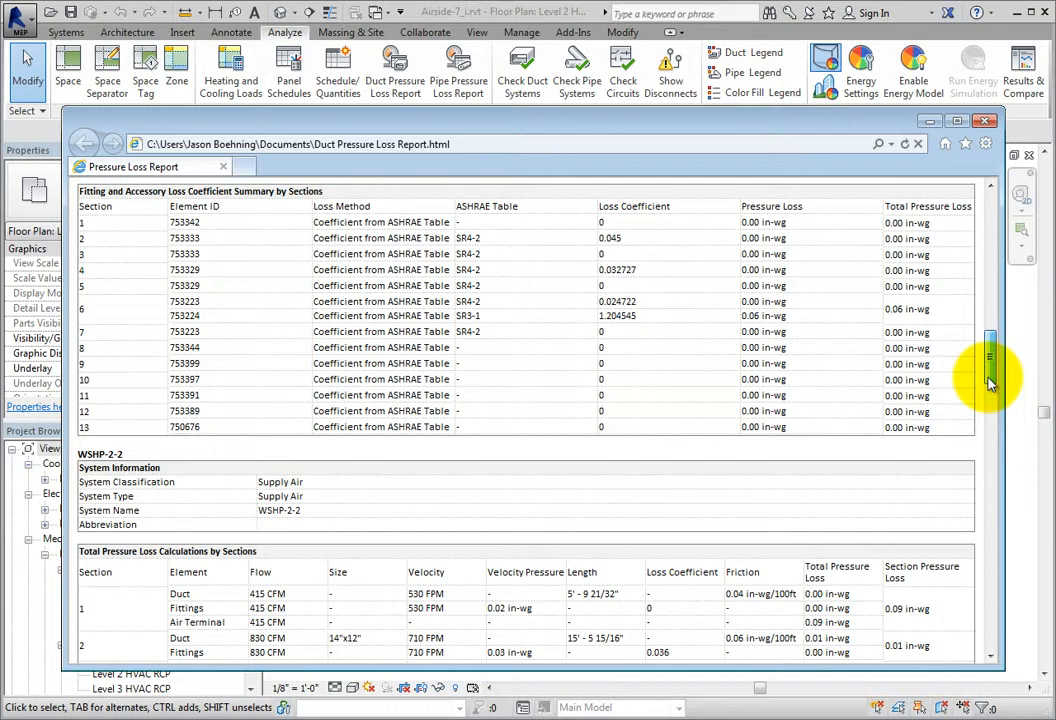
{"action": "left_click_drag", "start_coordinate": [990, 385], "coordinate": [990, 650]}
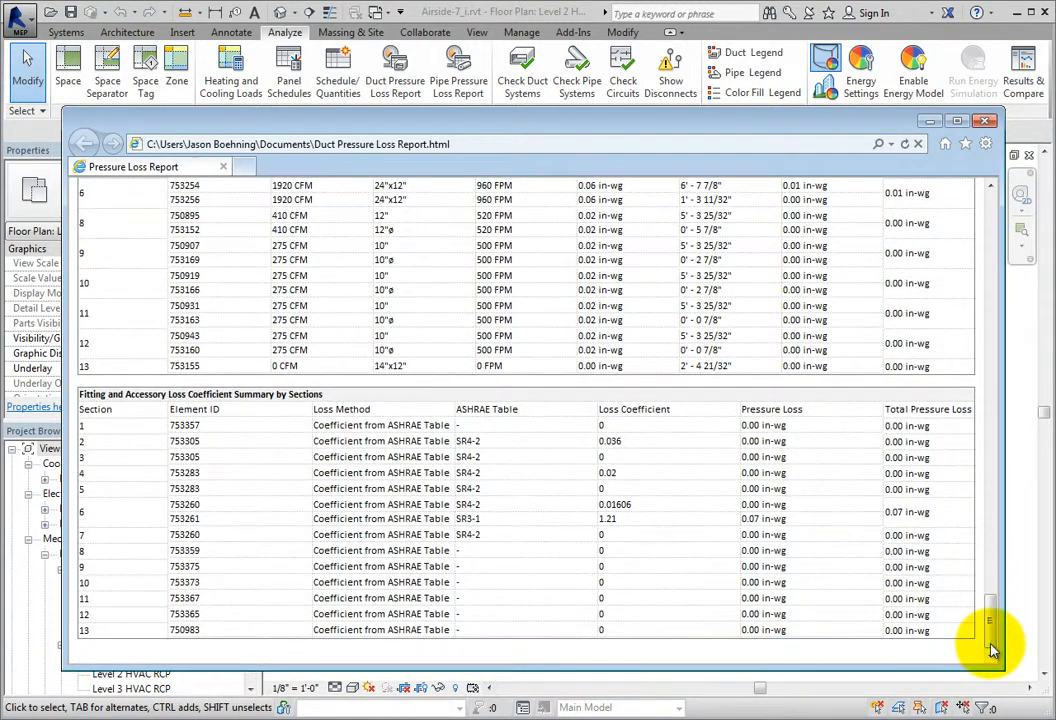